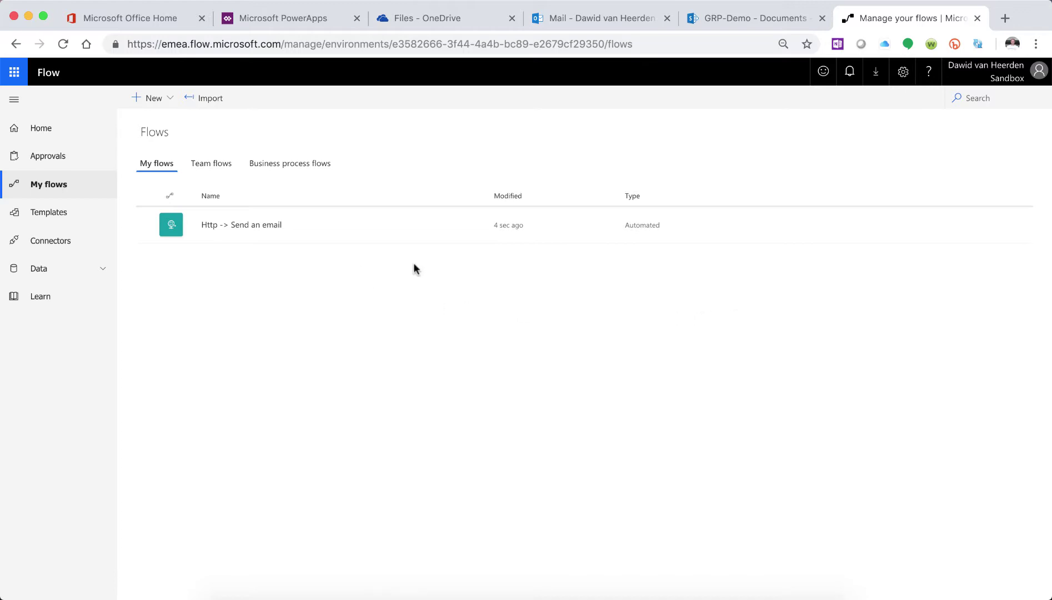
# - Open the Http -> Send an email flow in edit mode and expand its HTTP request trigger
pyautogui.click(475, 228)
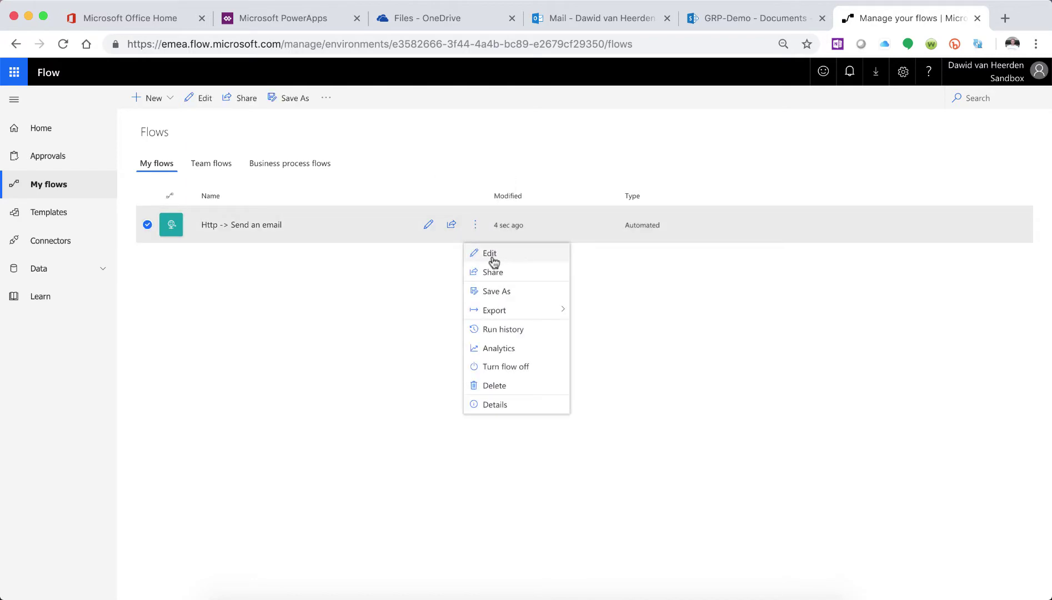
pyautogui.click(490, 254)
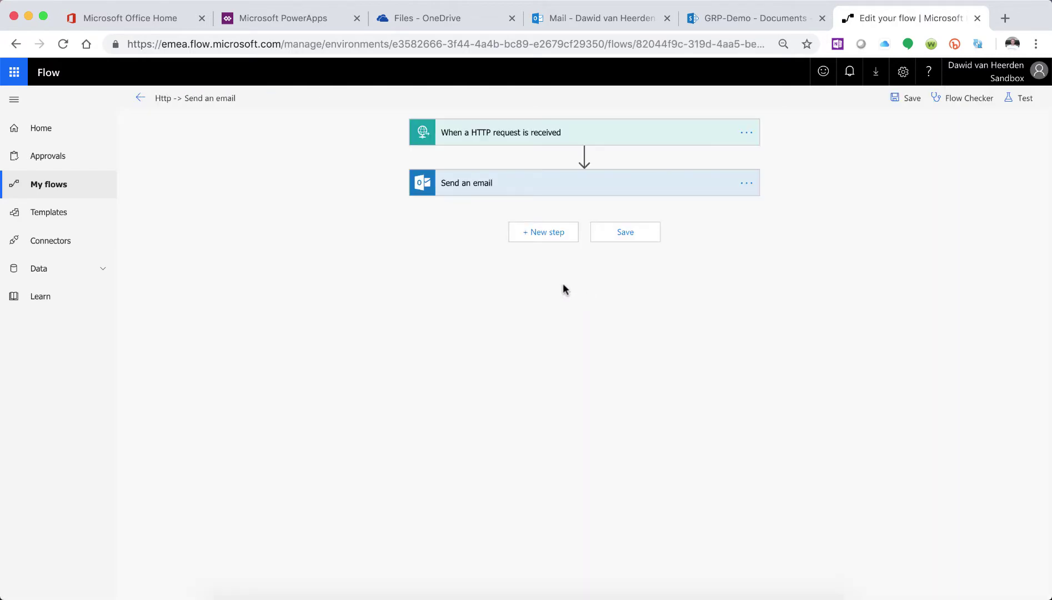
pyautogui.click(487, 140)
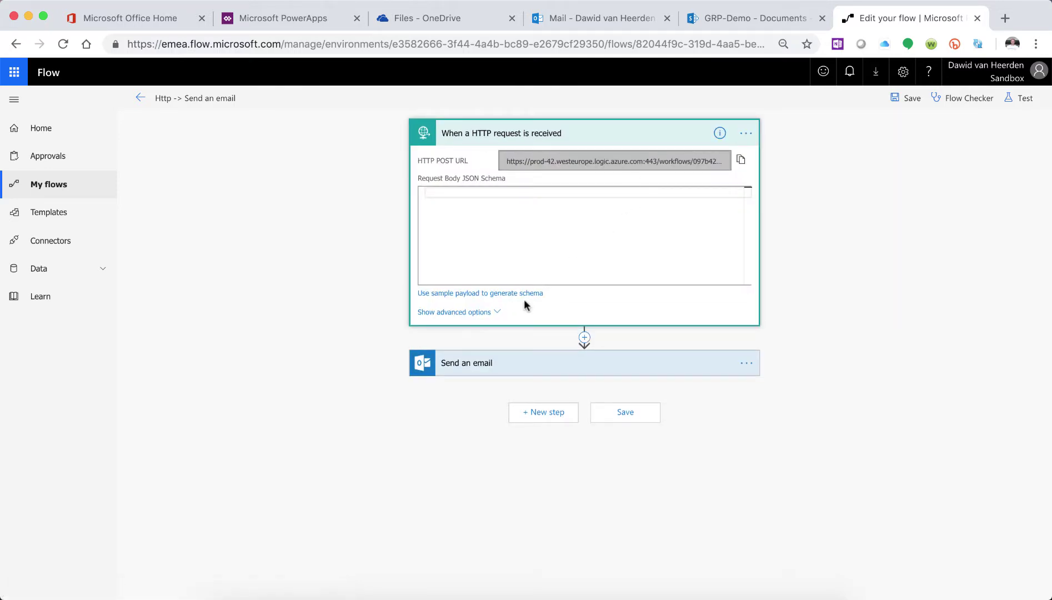
# - Delete the triggerMultipartBody(0)['$content'] expression from the email's Attachments Content field
pyautogui.click(482, 369)
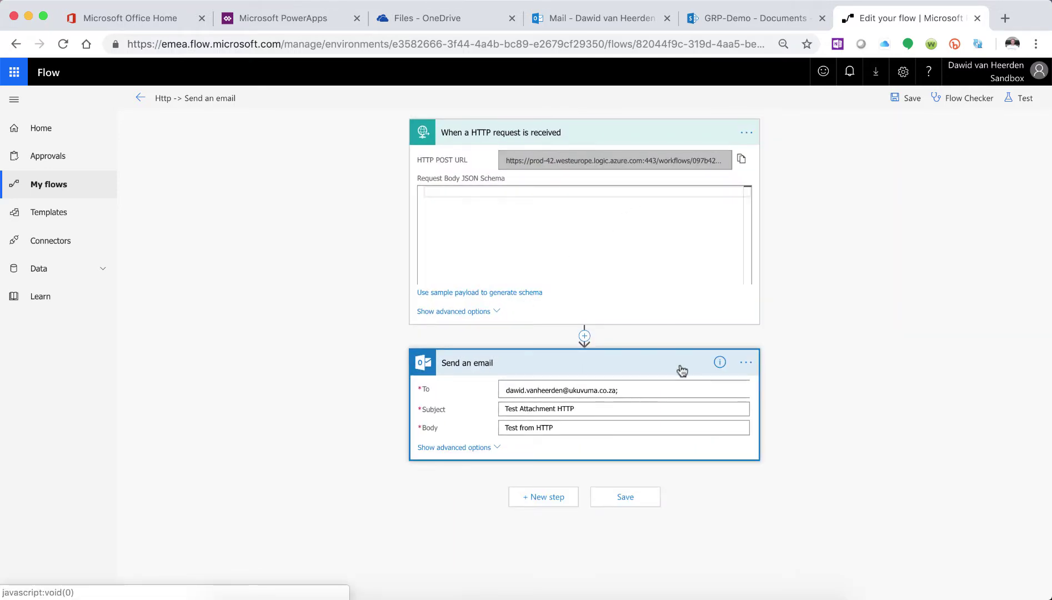
pyautogui.click(470, 448)
pyautogui.scroll(-2, 611, 417)
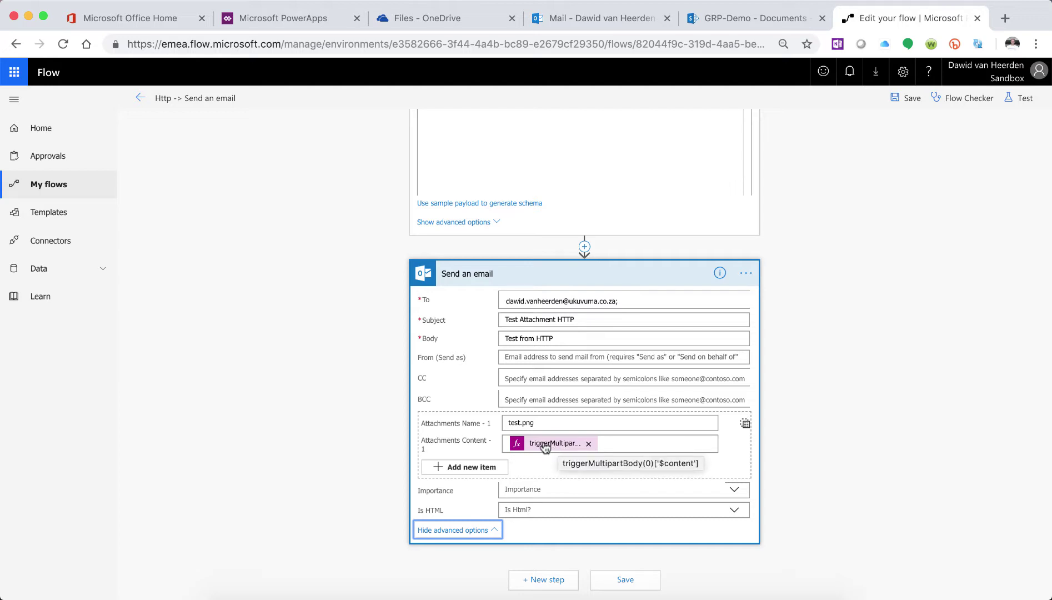
pyautogui.click(560, 448)
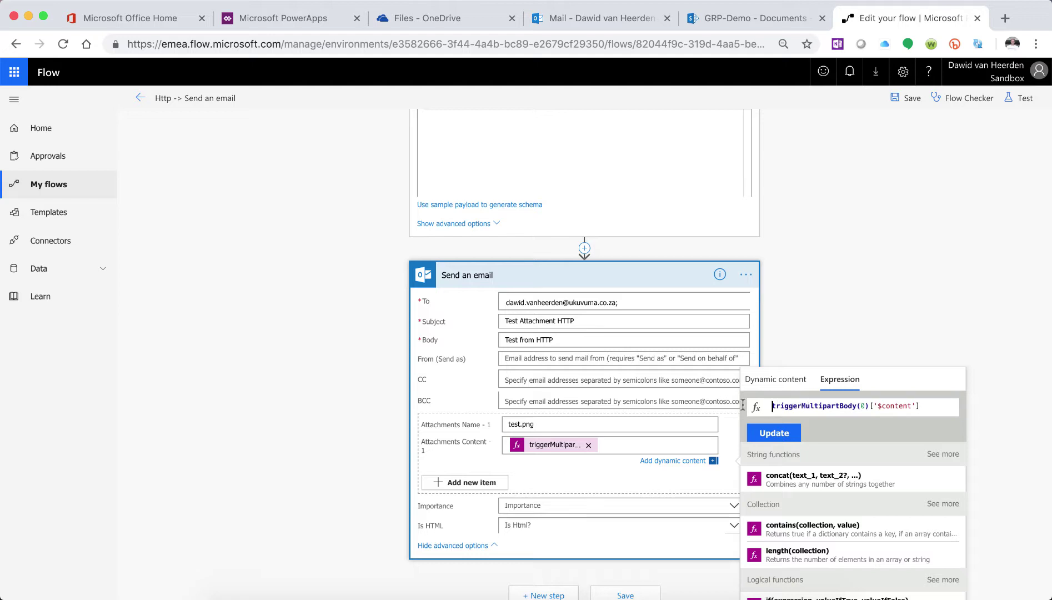
pyautogui.click(589, 446)
pyautogui.scroll(3, 596, 445)
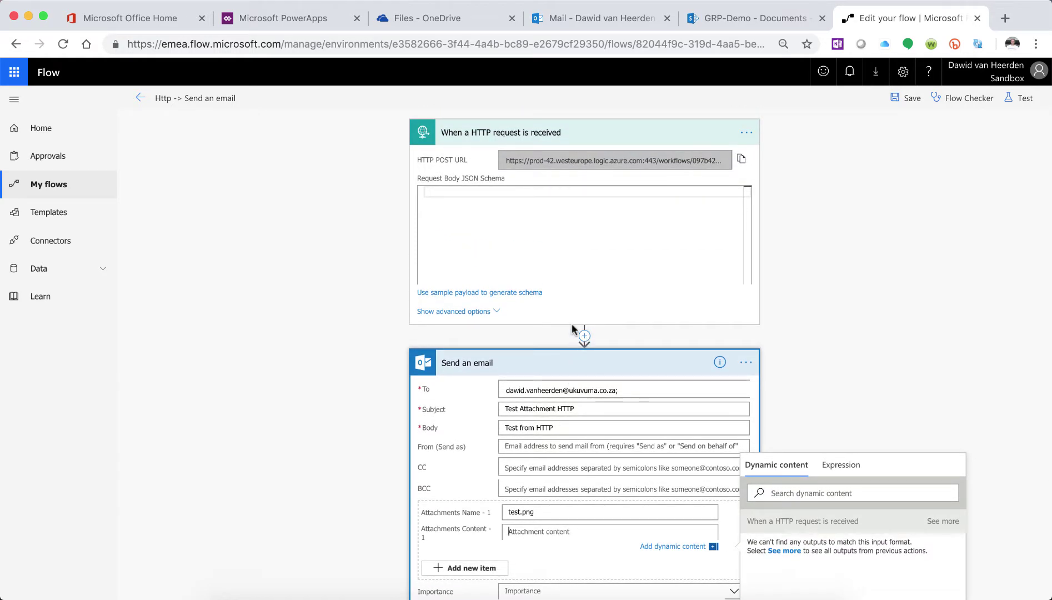
# - Insert an Initialize variable action between the HTTP trigger and Send an email
pyautogui.click(585, 337)
pyautogui.click(588, 348)
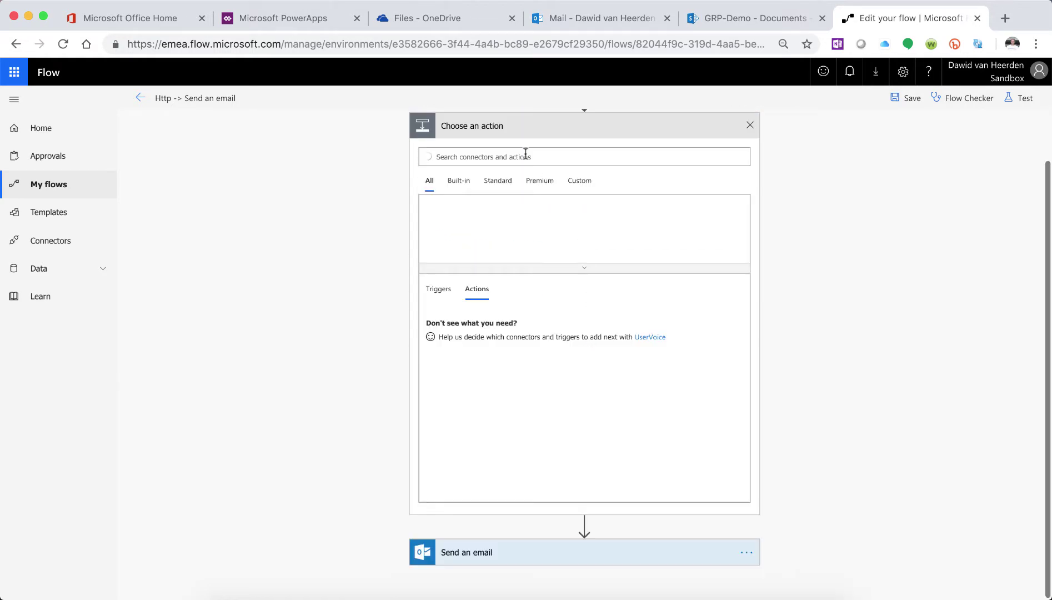
pyautogui.write('variab')
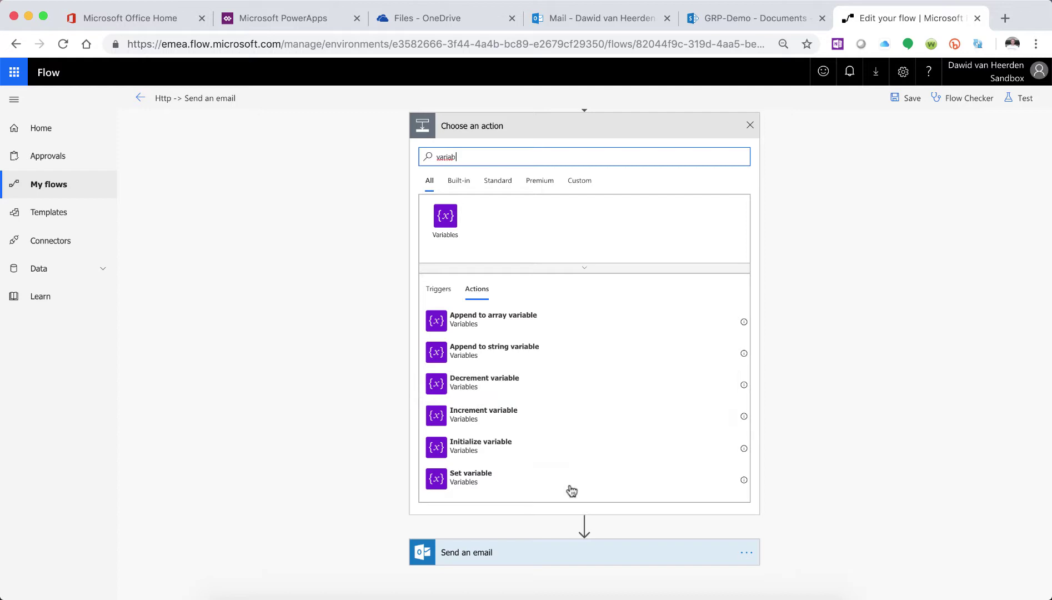
pyautogui.click(483, 447)
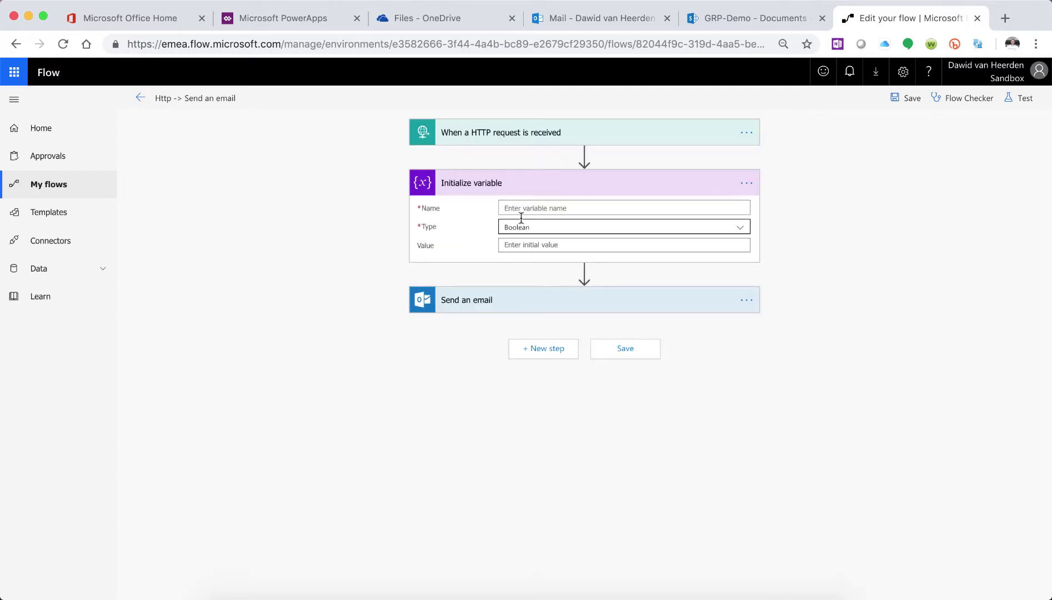
# - Rename the new variable step to InitVarAttachment
pyautogui.click(746, 184)
pyautogui.click(795, 180)
pyautogui.write('InitVarAttachment')
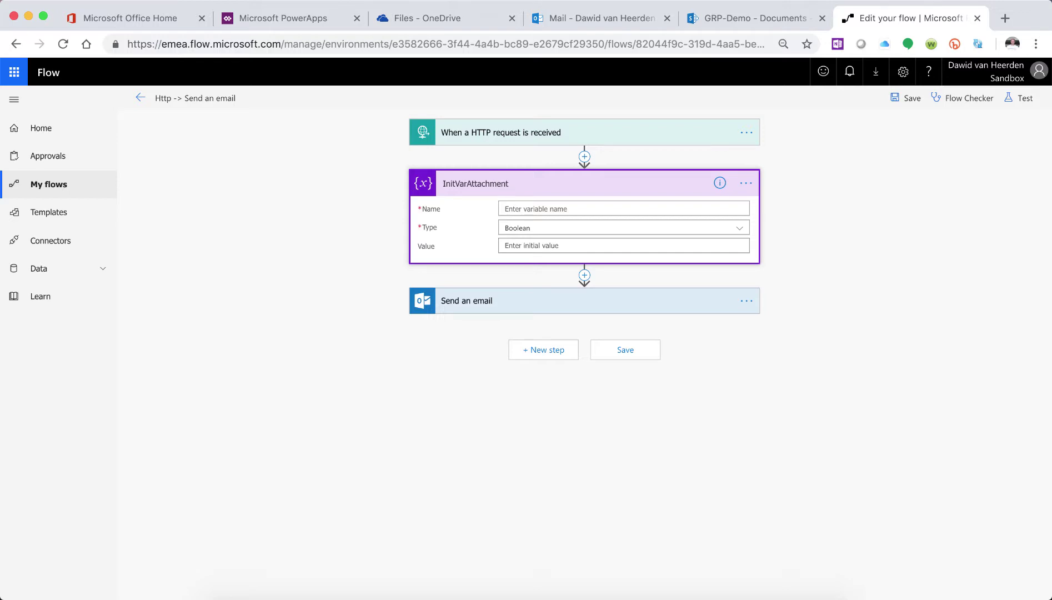
# - Declare a variable named varAttachment of type Object and start an expression for its value
pyautogui.click(467, 225)
pyautogui.click(519, 209)
pyautogui.write('varAttachment')
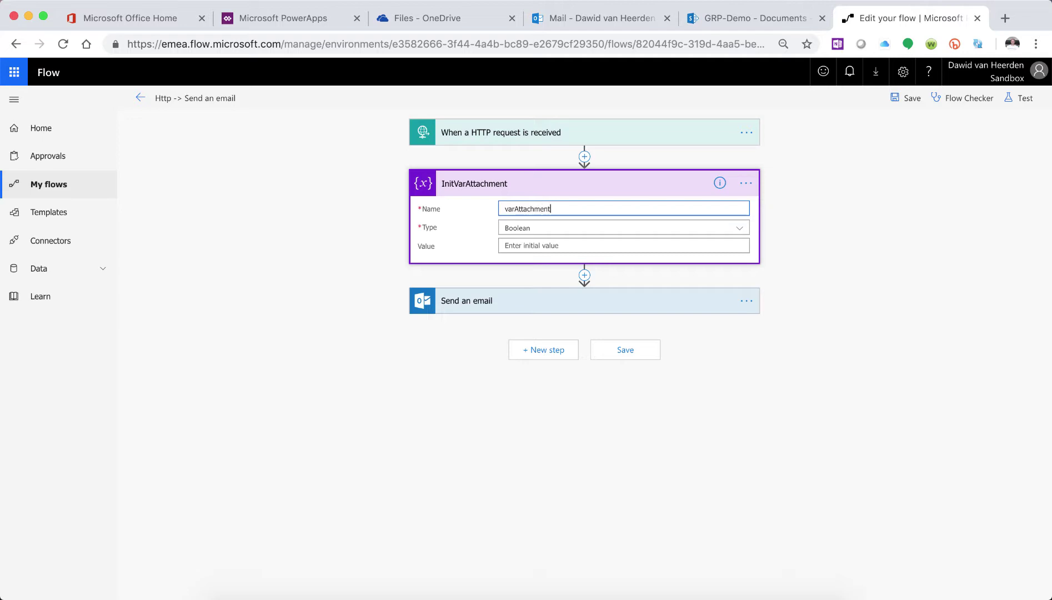
pyautogui.click(514, 227)
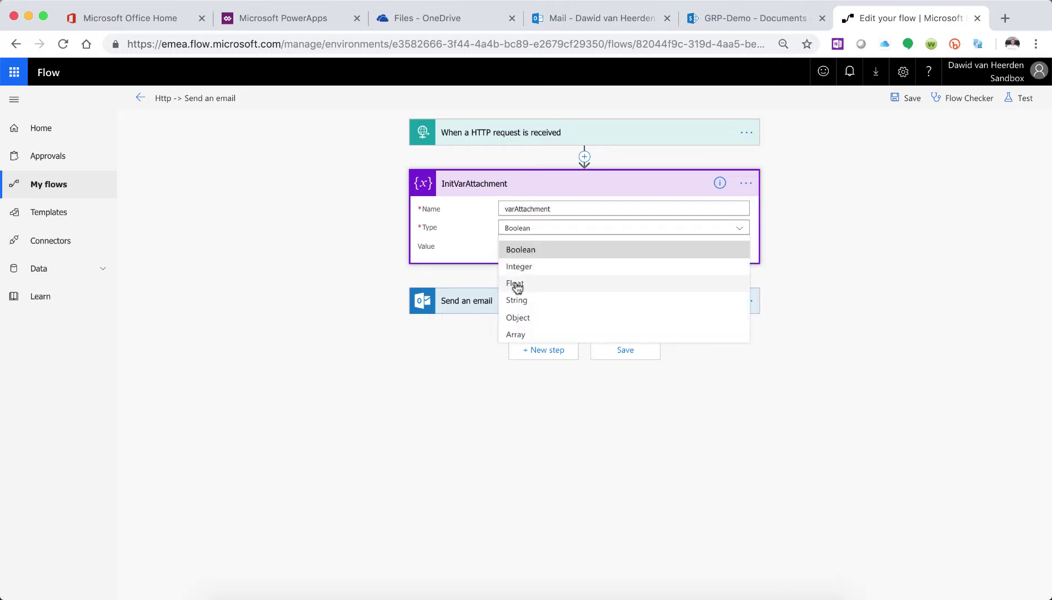
pyautogui.click(539, 318)
pyautogui.click(556, 246)
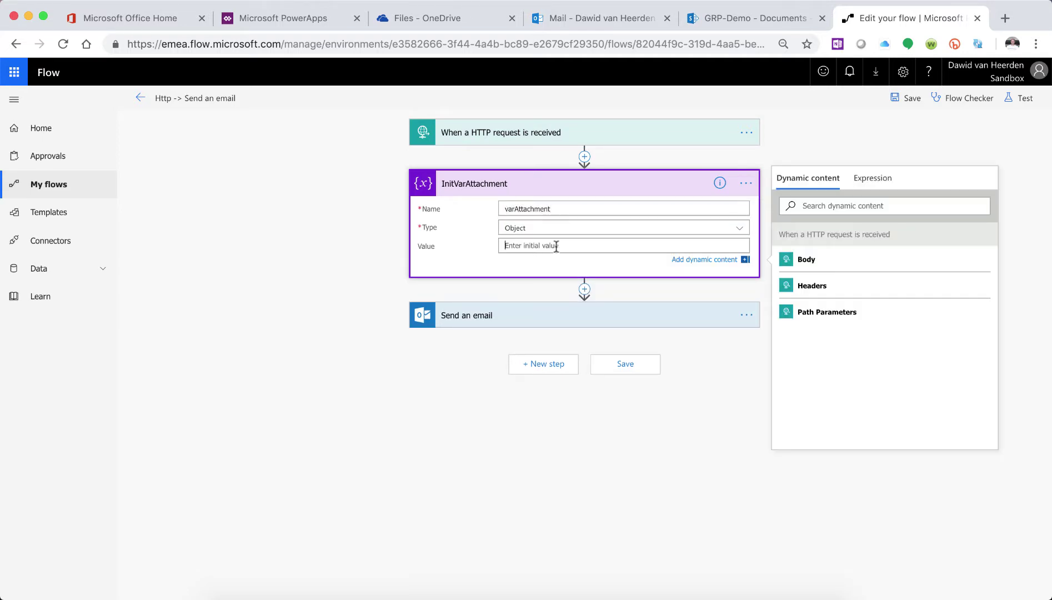
pyautogui.click(878, 180)
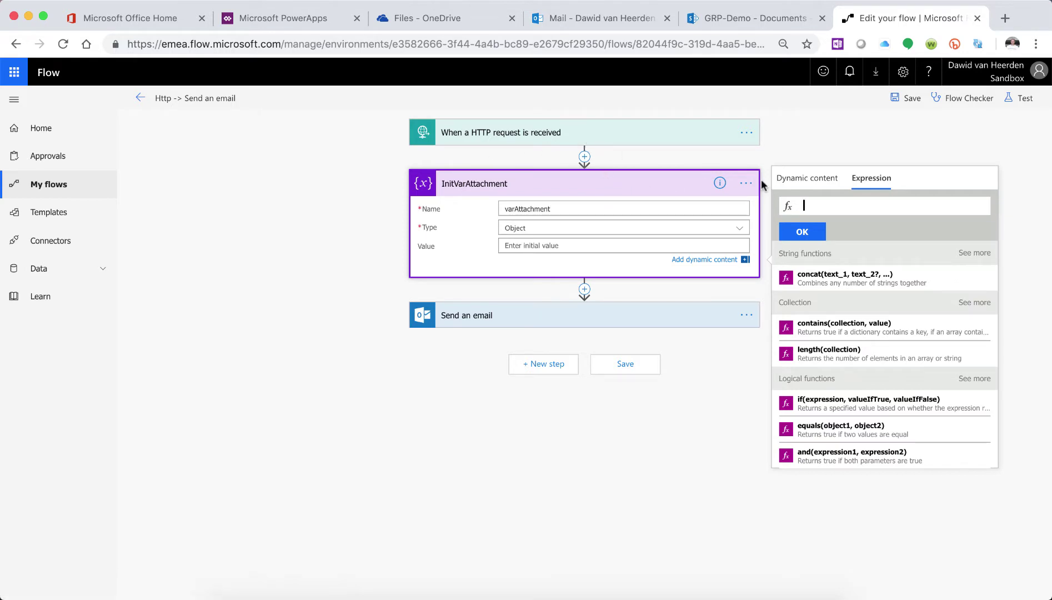
# - Set the variable's value to base64ToBinary(triggerMultipartBody(0)['$content'])
pyautogui.write('base')
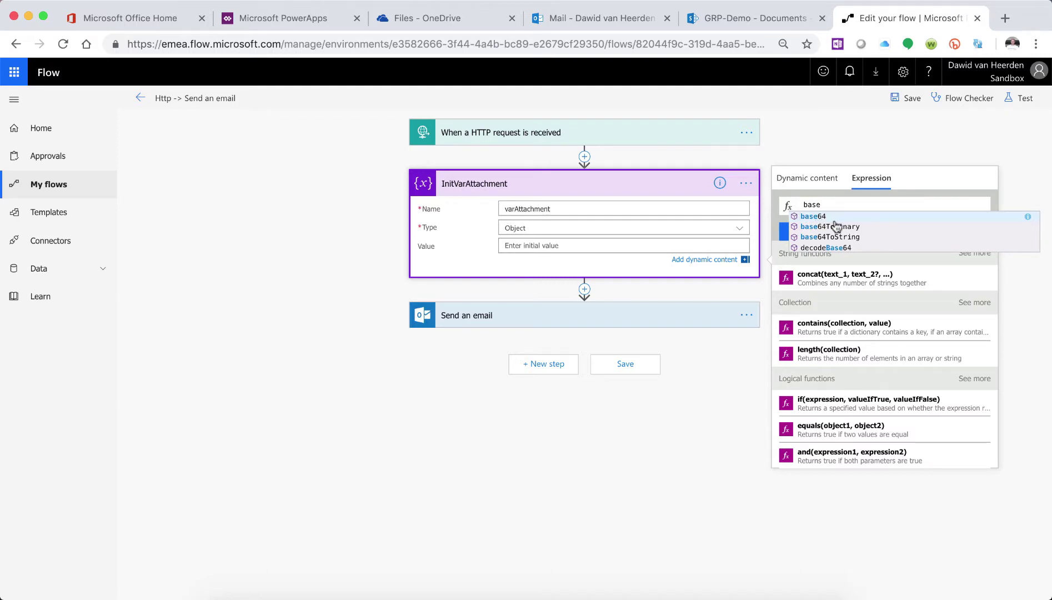
pyautogui.click(830, 220)
pyautogui.press('BackSpace')
pyautogui.press('BackSpace')
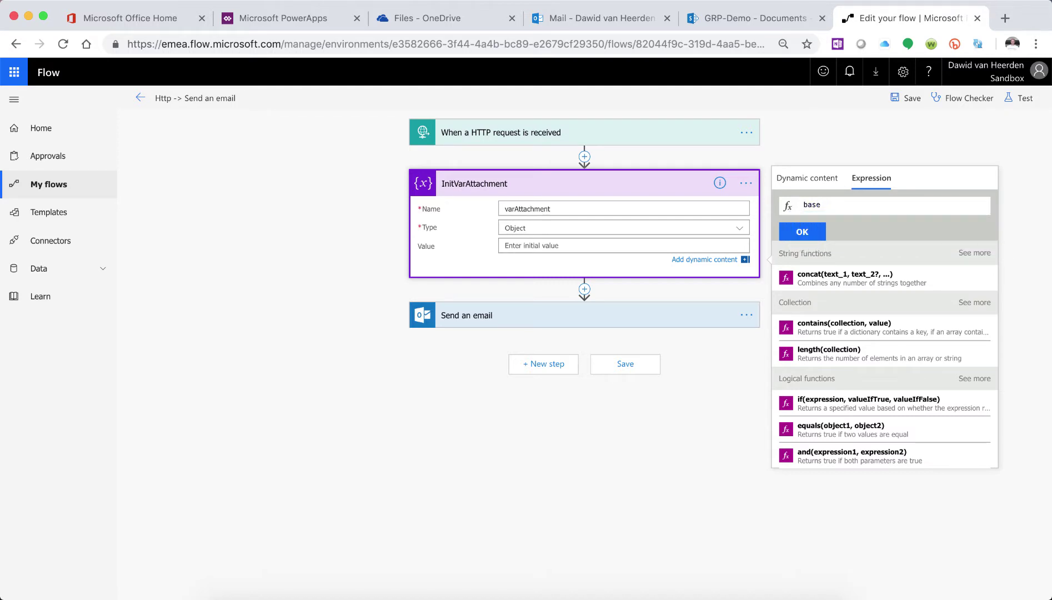
pyautogui.write('64')
pyautogui.click(852, 230)
pyautogui.write('()')
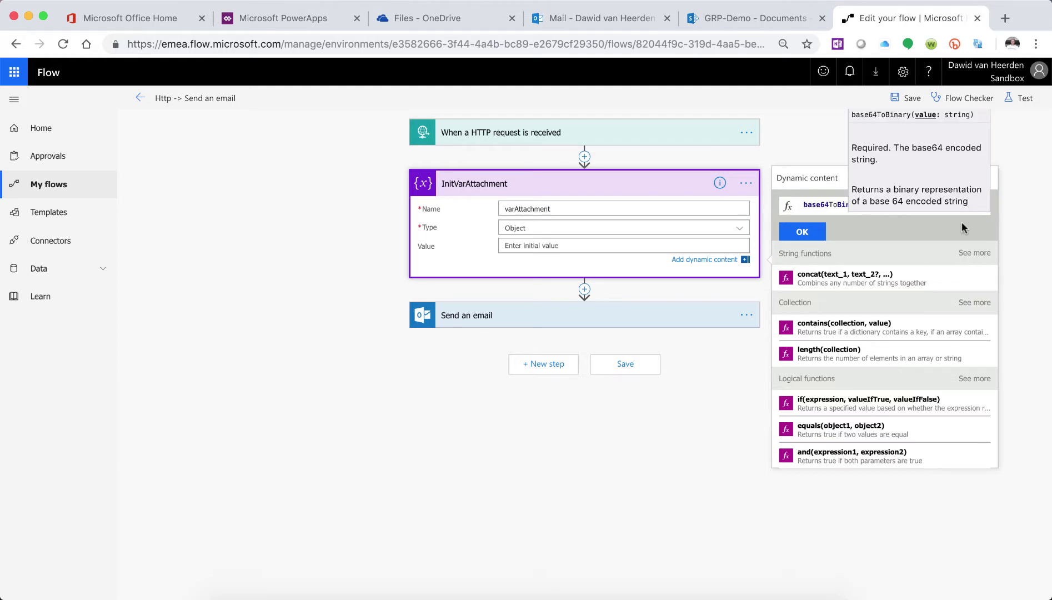
pyautogui.press('Left')
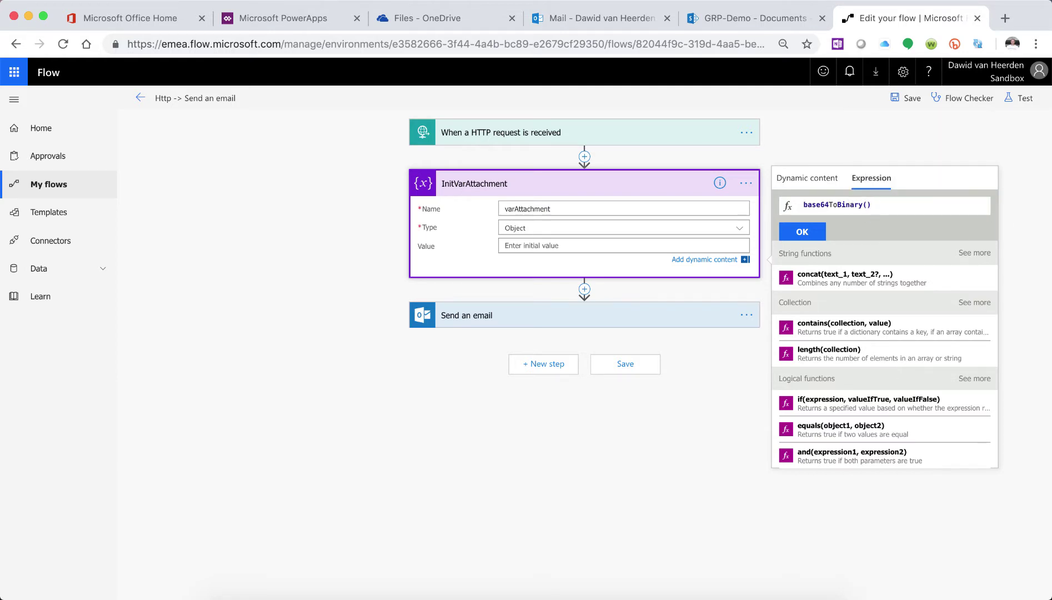
pyautogui.write('trigger')
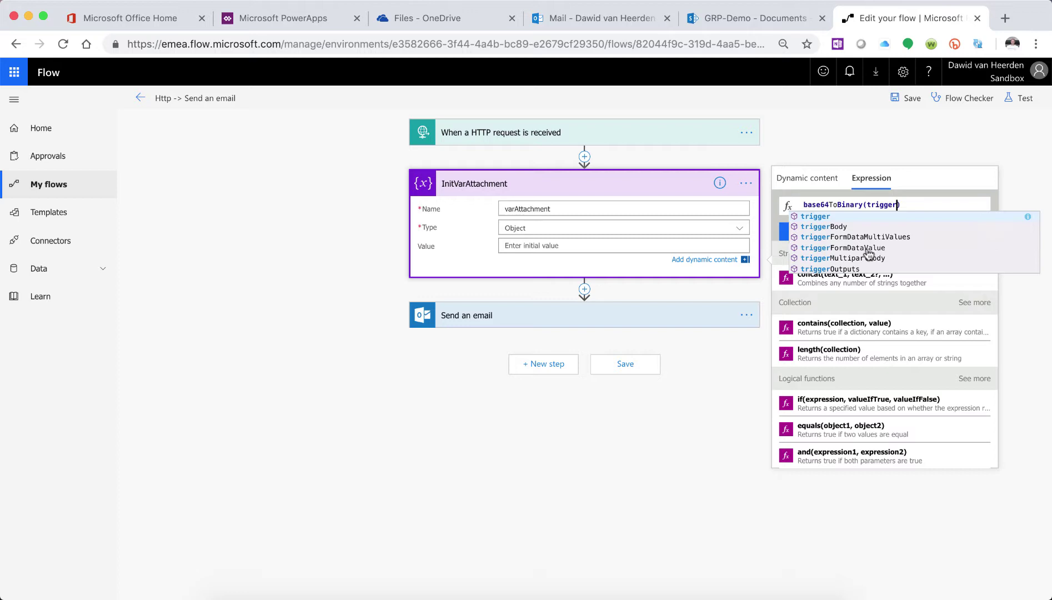
pyautogui.click(875, 257)
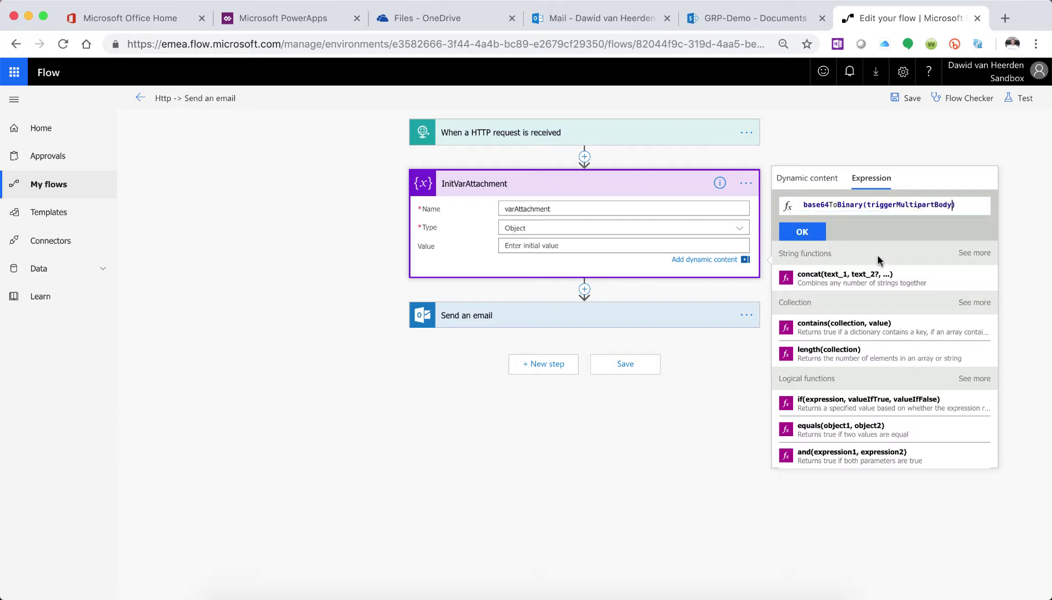
pyautogui.write('(0')
pyautogui.press('Right')
pyautogui.write('[')
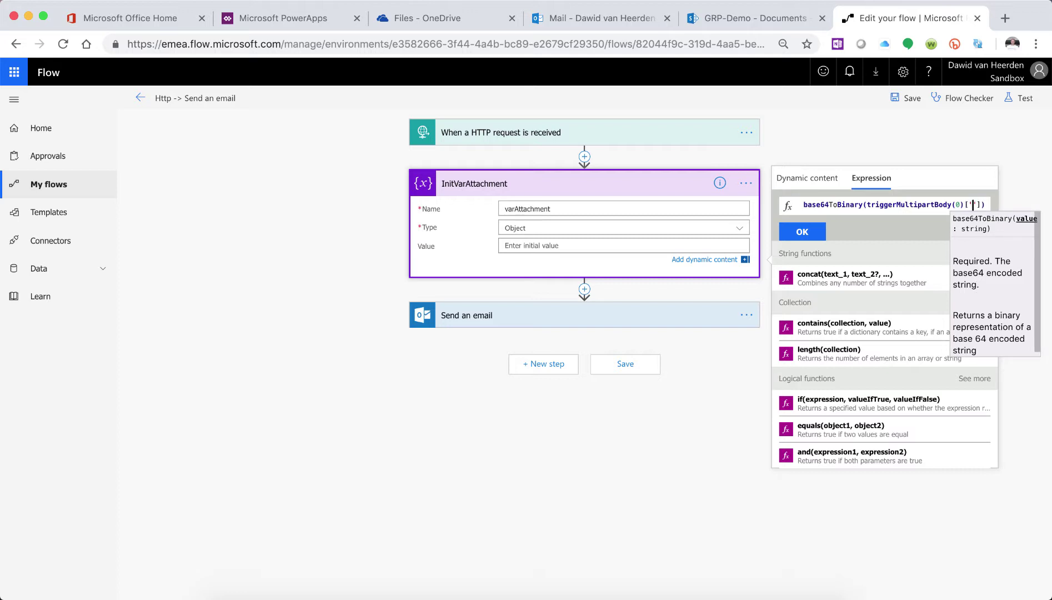
pyautogui.write("'$conent")
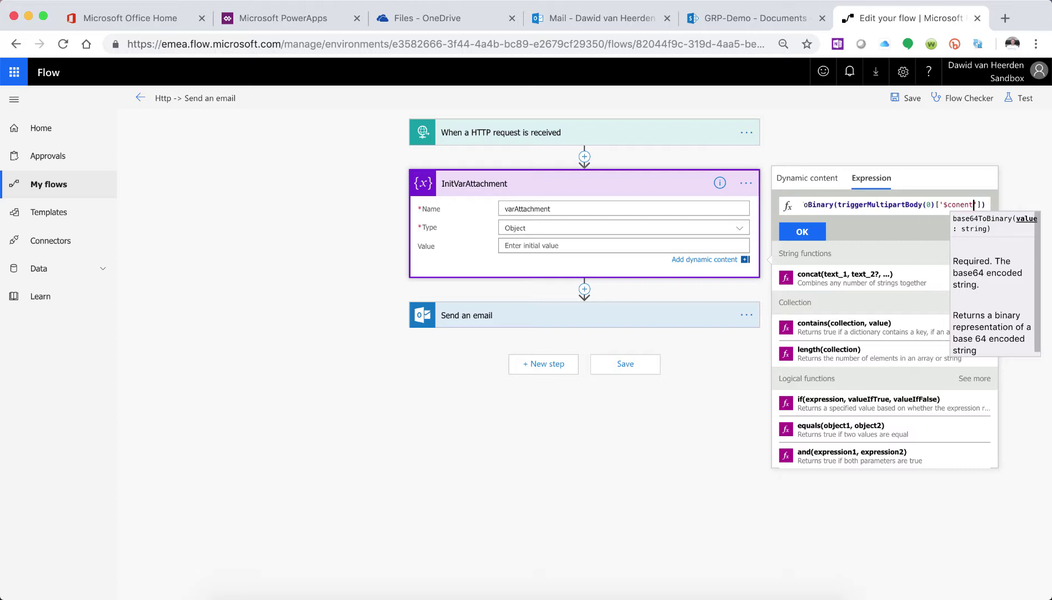
pyautogui.write('ent')
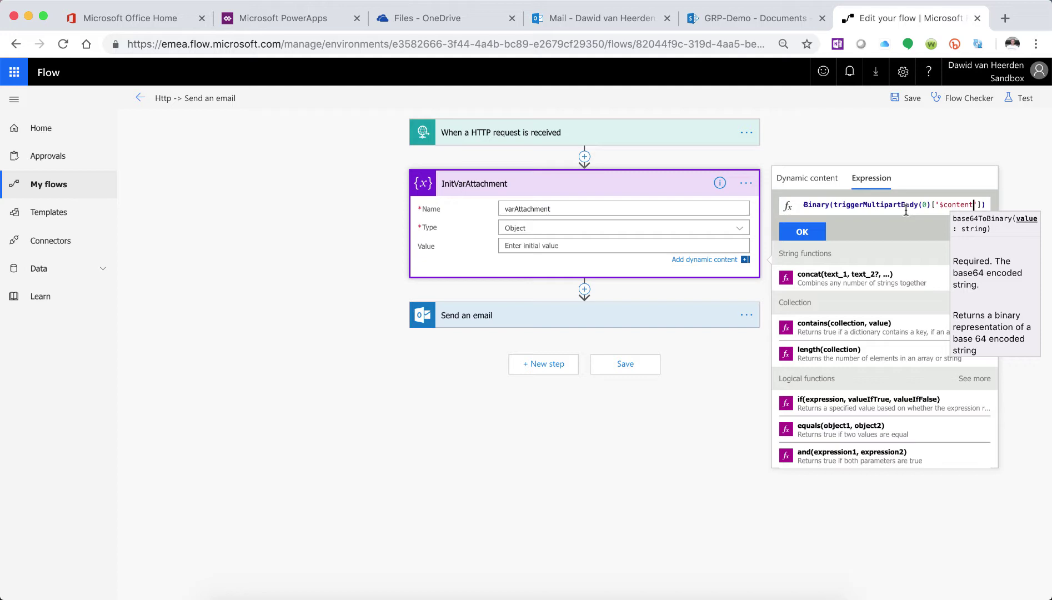
pyautogui.click(801, 232)
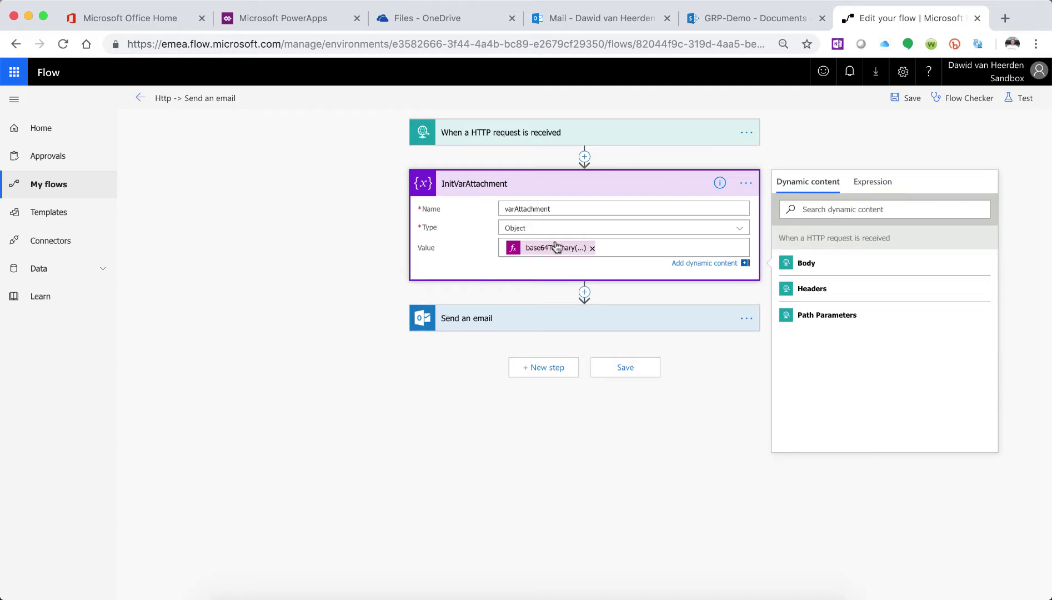
# - Set the email's Attachments Content to the expression variables('varAttachment') and save the flow
pyautogui.click(559, 320)
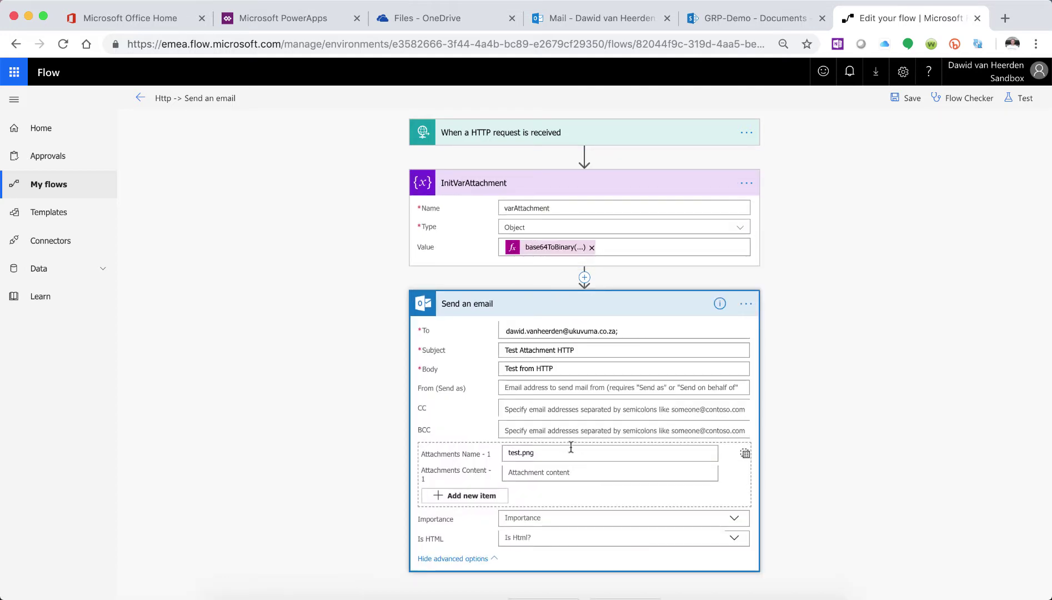
pyautogui.click(532, 470)
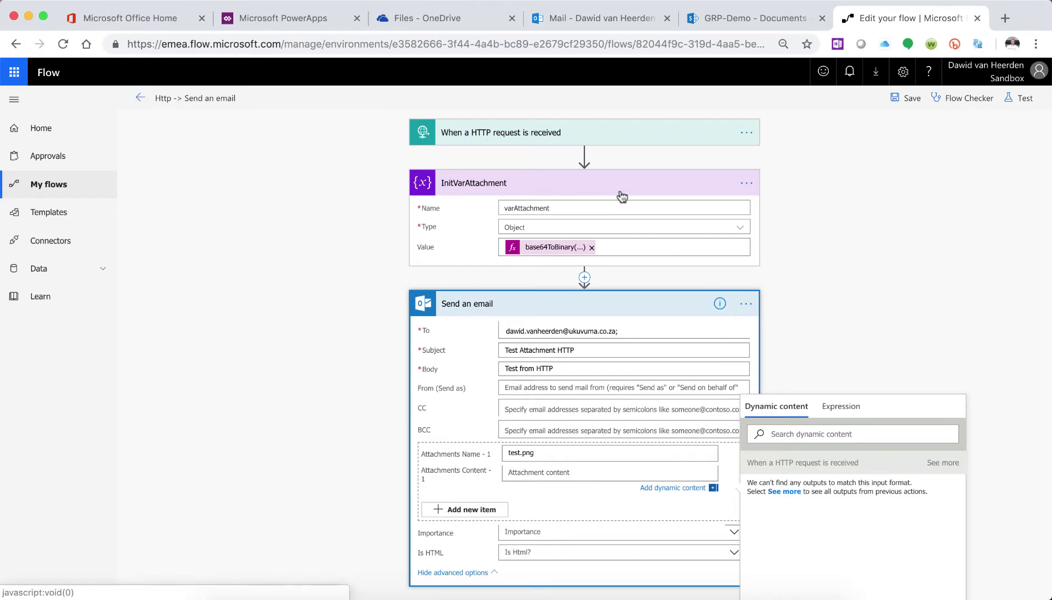
pyautogui.click(841, 408)
pyautogui.write("variables('varAta")
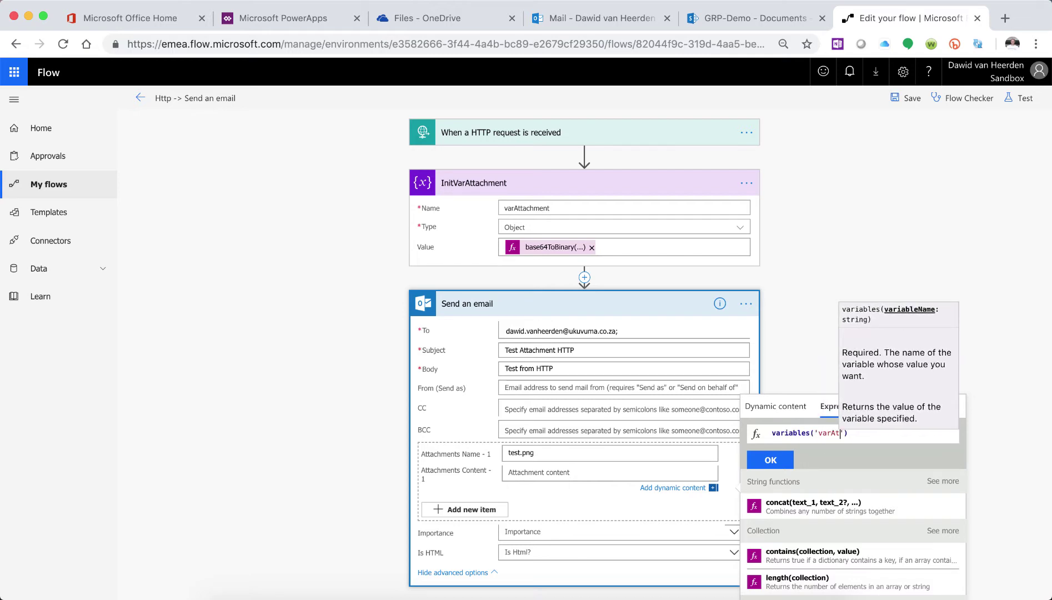
pyautogui.press('BackSpace')
pyautogui.write('tachemn')
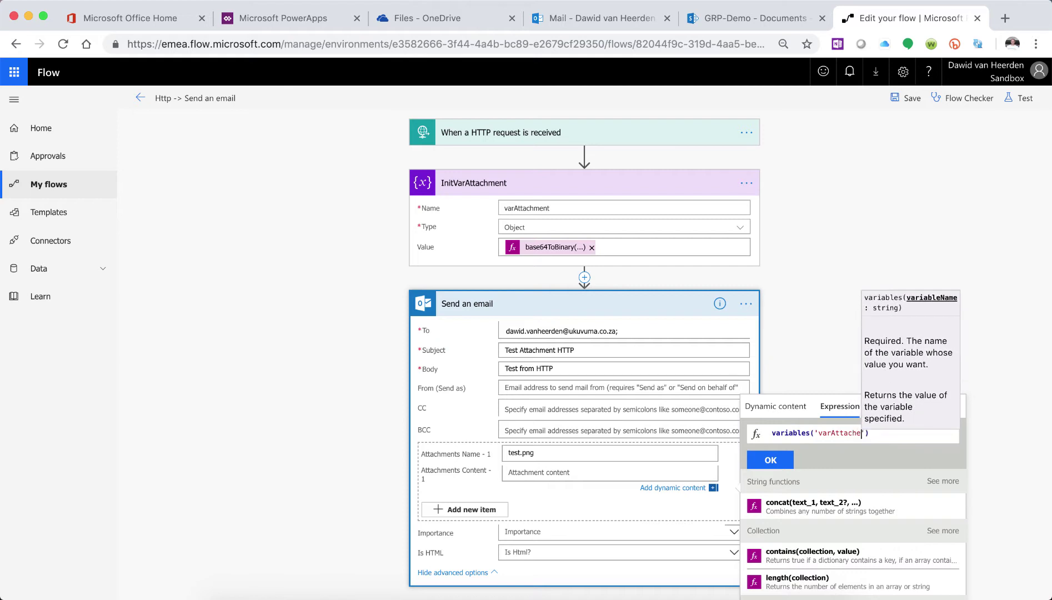
pyautogui.press('BackSpace')
pyautogui.press('BackSpace')
pyautogui.press('BackSpace')
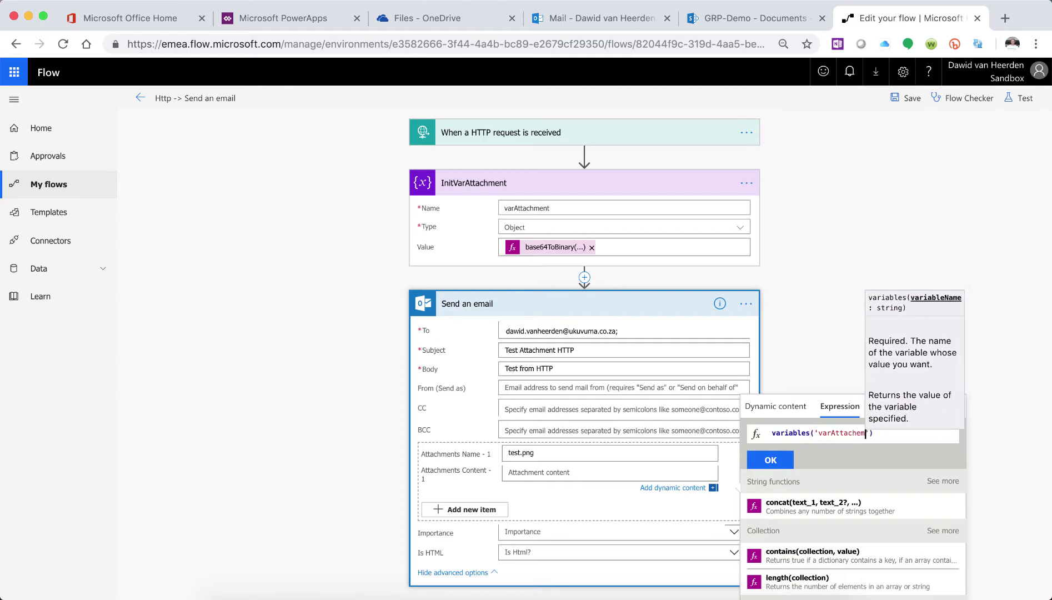
pyautogui.write('ment')
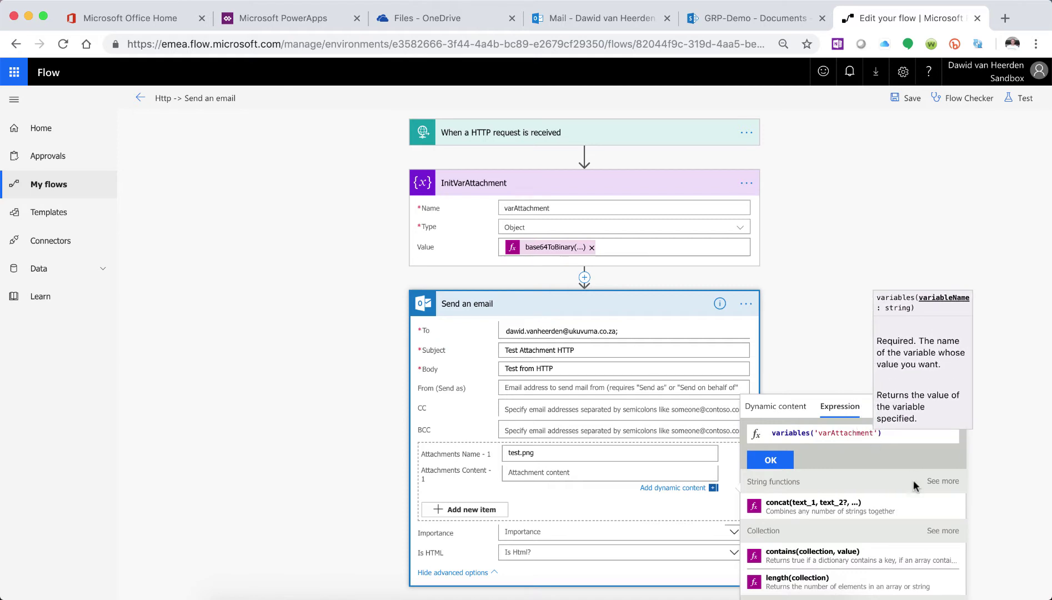
pyautogui.doubleClick(858, 433)
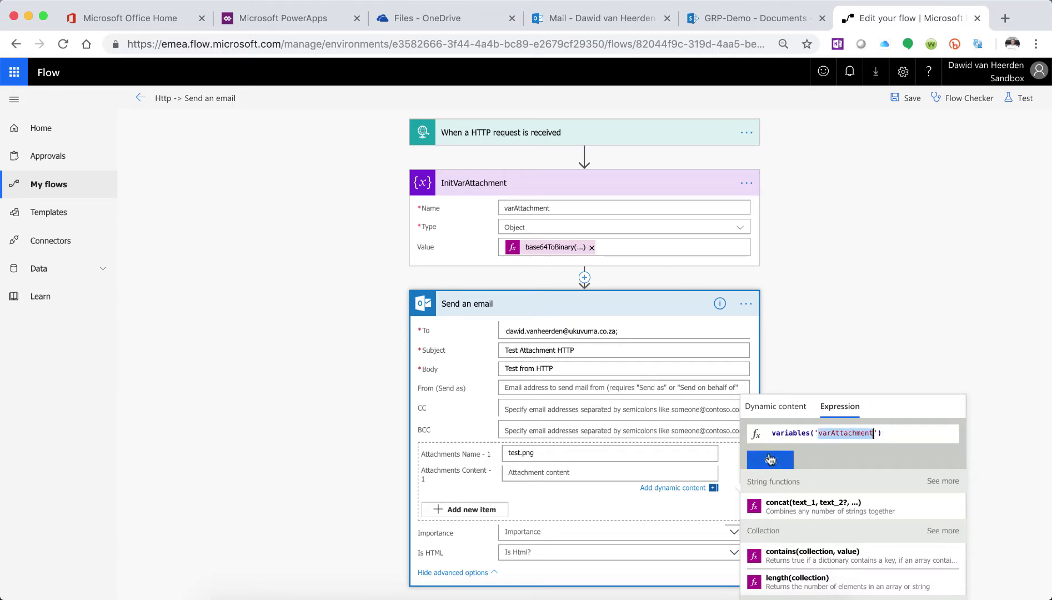
pyautogui.click(770, 459)
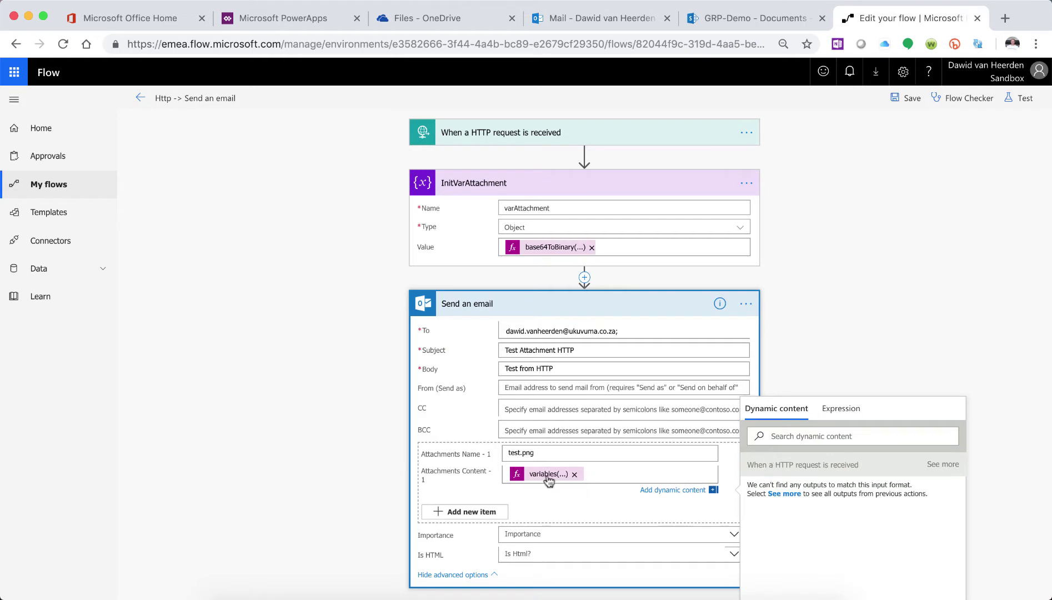
pyautogui.click(910, 102)
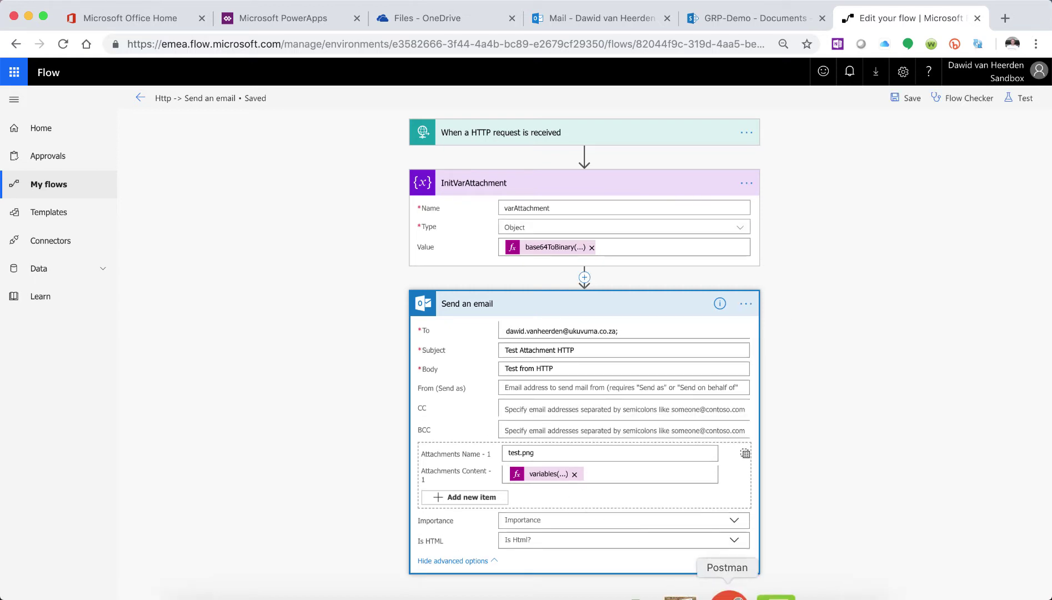
# - Send the Postman POST request carrying the Find_X file to the flow's HTTP trigger
pyautogui.click(727, 589)
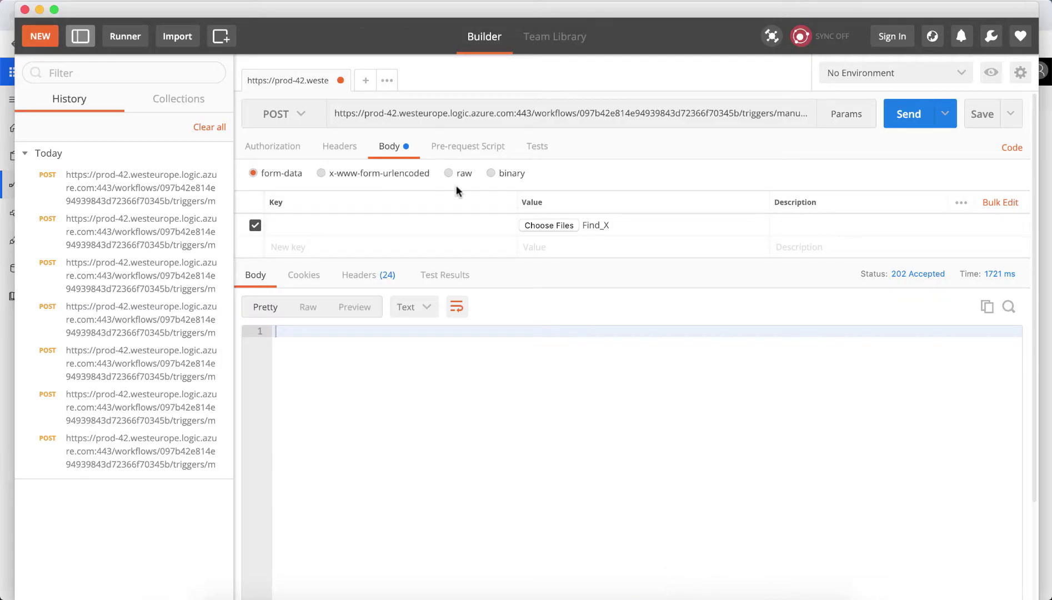
pyautogui.click(920, 115)
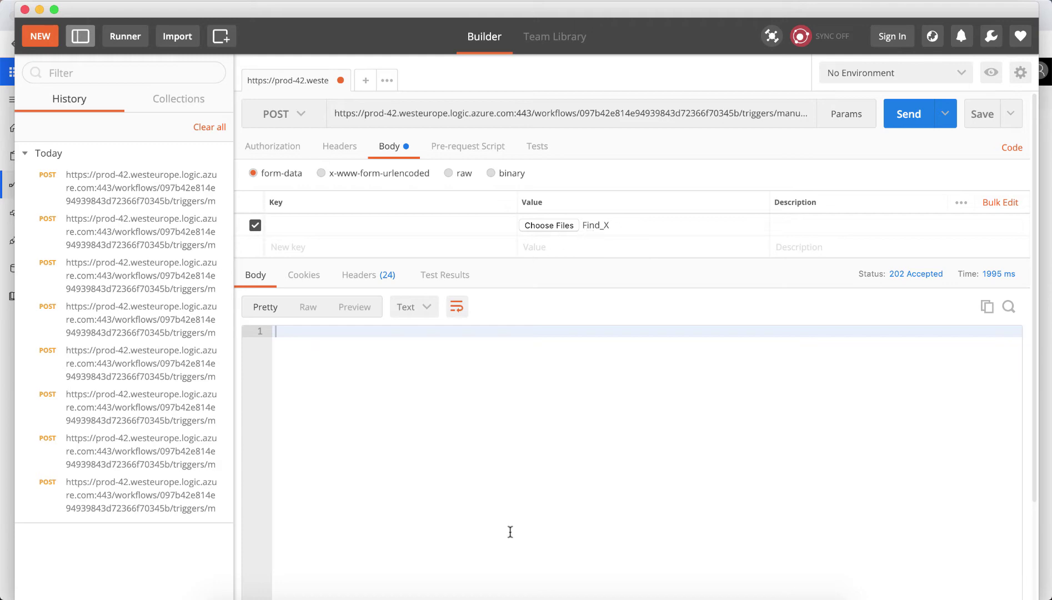
# - Open the newest Succeeded run and expand Send an email to view its inputs and 200 status
pyautogui.moveTo(379, 594)
pyautogui.click(334, 595)
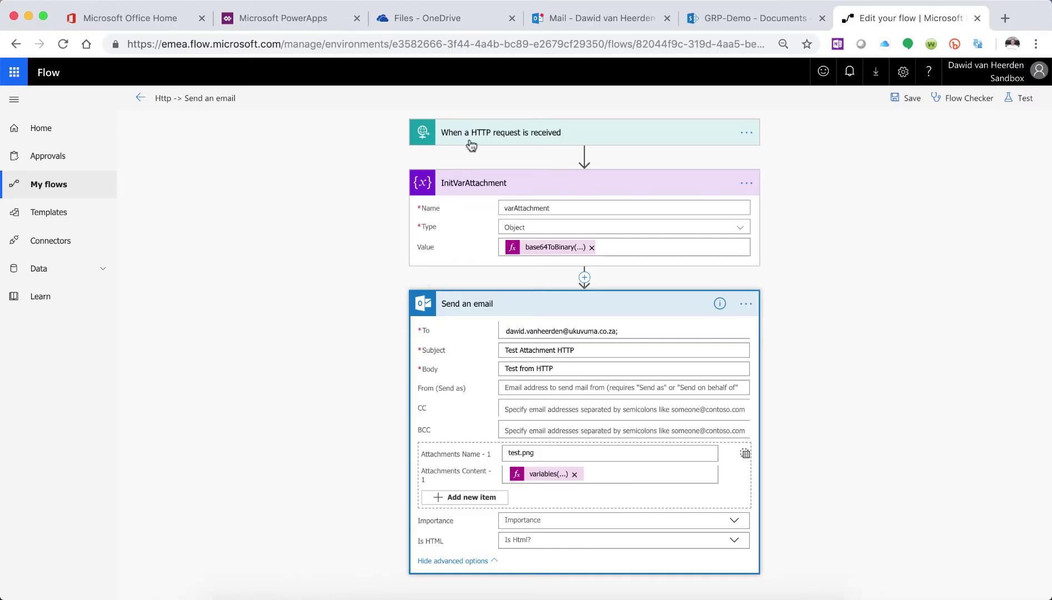
pyautogui.click(139, 98)
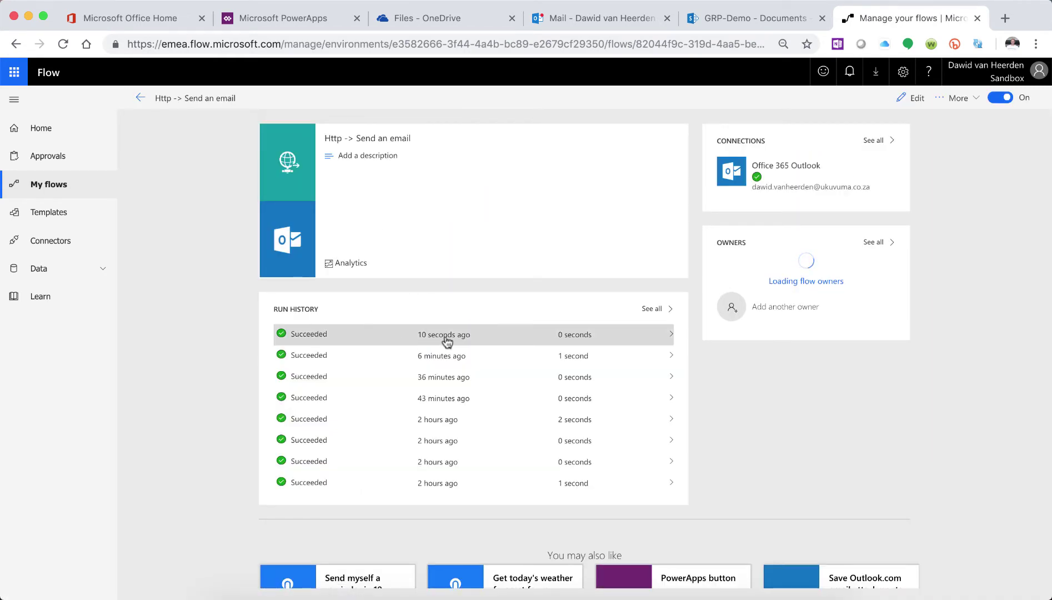
pyautogui.click(517, 334)
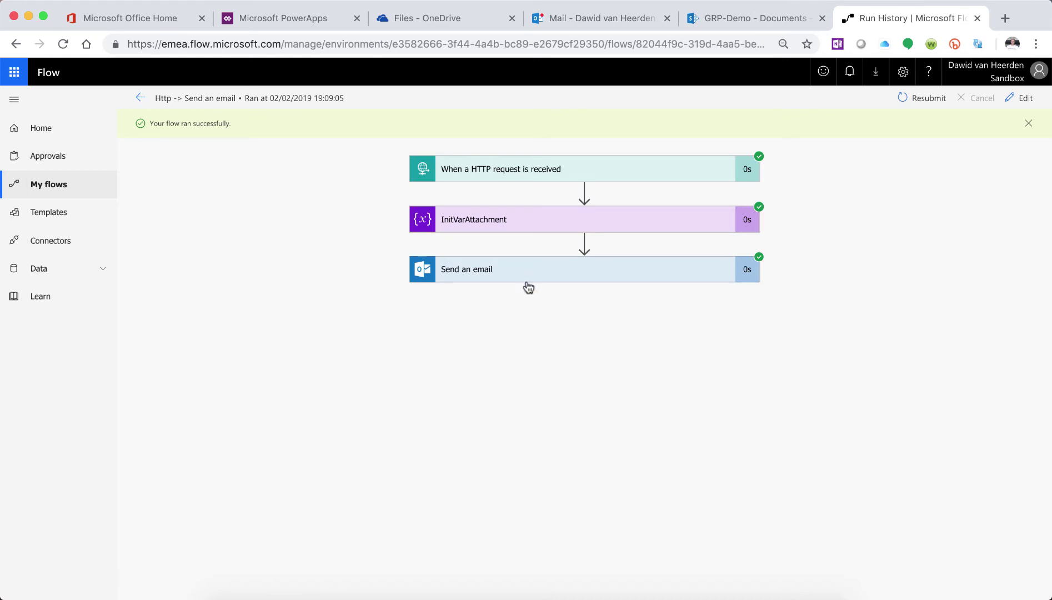
pyautogui.click(534, 272)
pyautogui.scroll(-3, 656, 475)
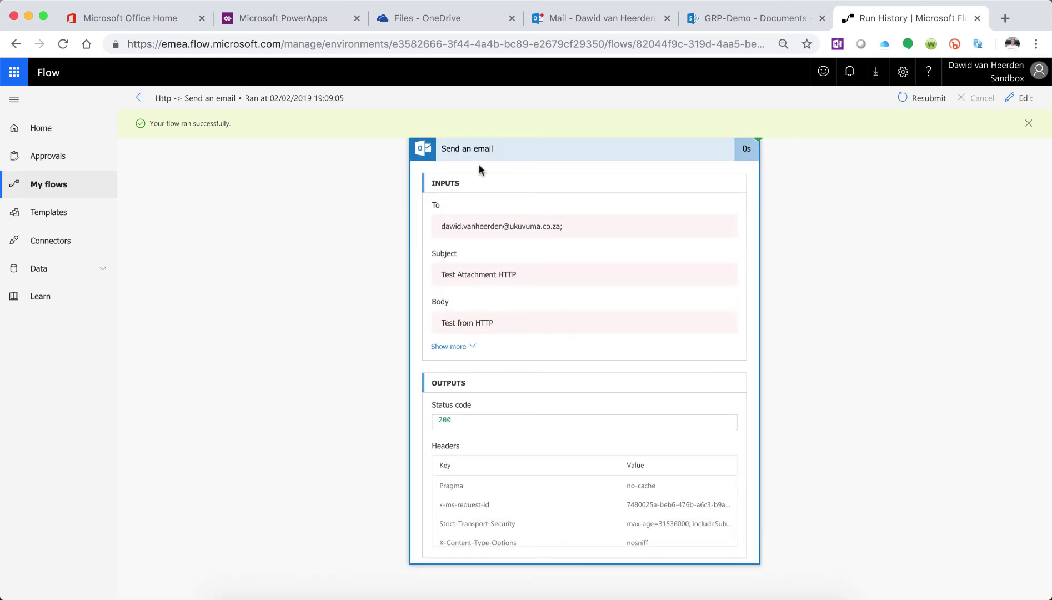
# - Open the Test Attachment HTTP email in Outlook, preview its test.png attachment, then return to Run History
pyautogui.click(591, 22)
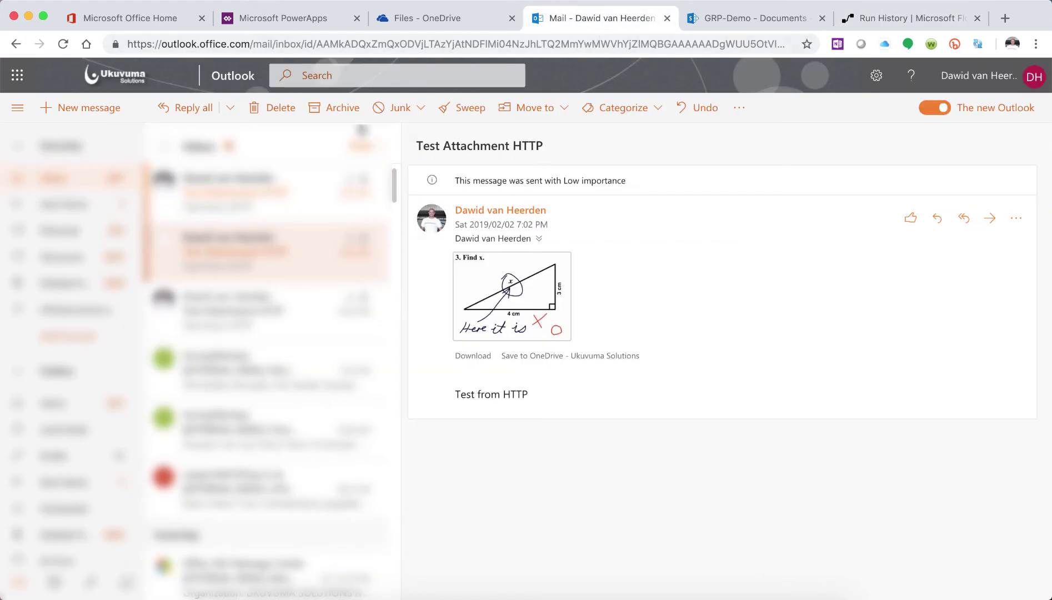
pyautogui.click(242, 182)
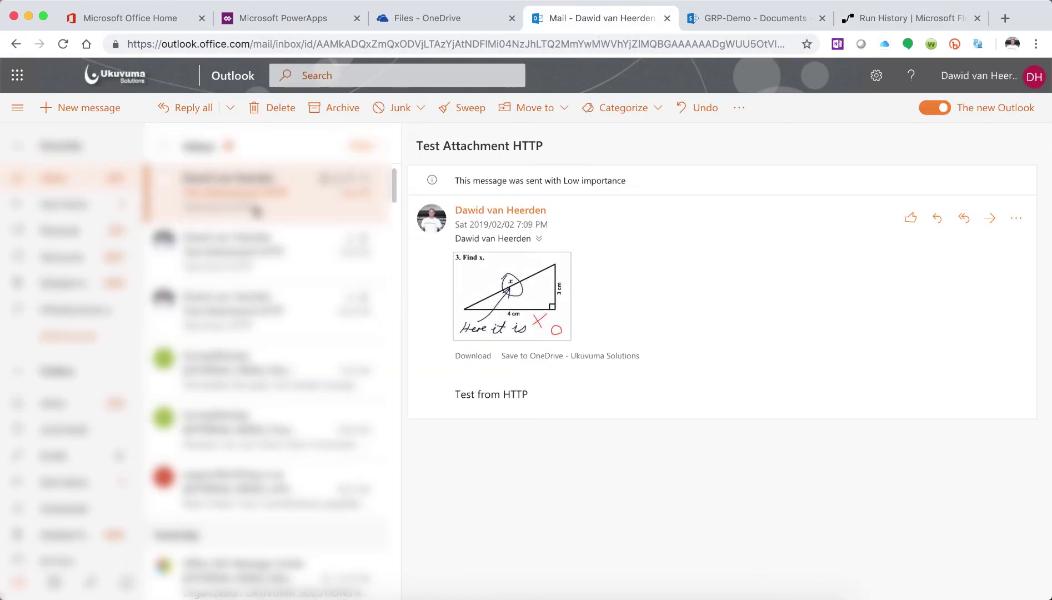
pyautogui.click(500, 285)
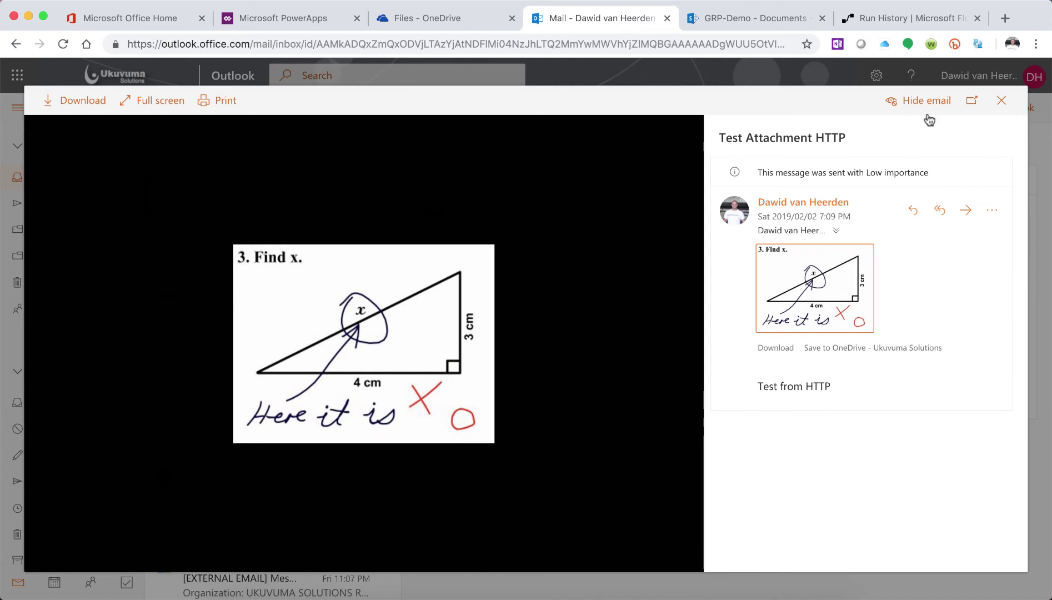
pyautogui.click(1002, 101)
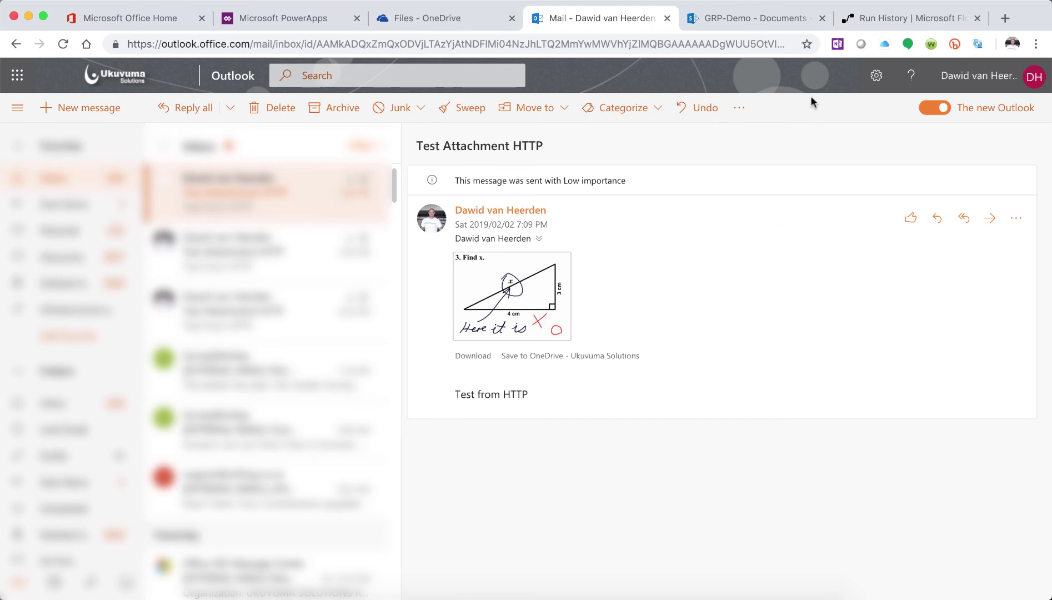
pyautogui.click(888, 20)
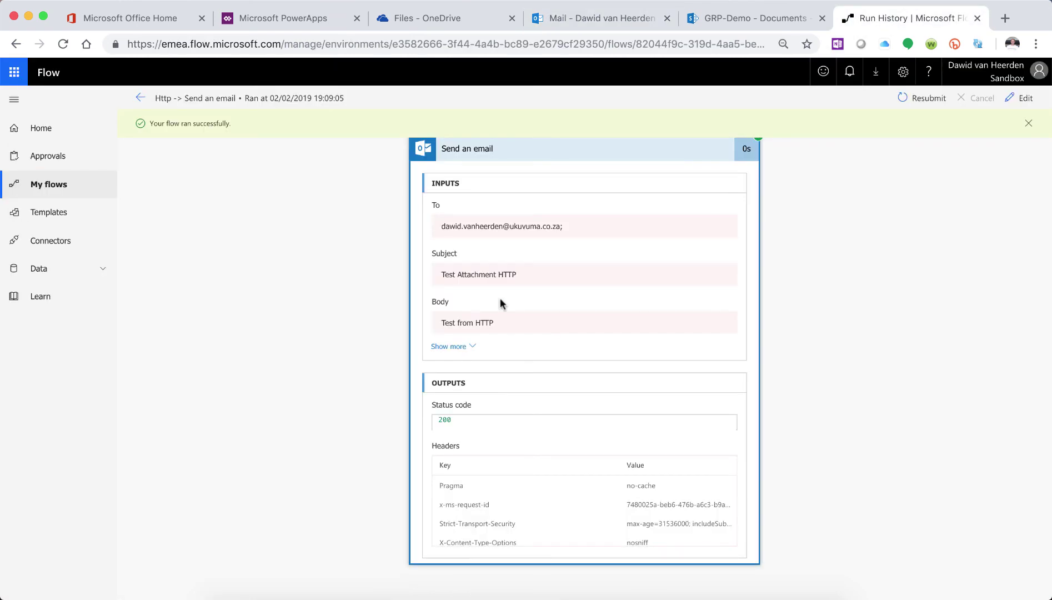